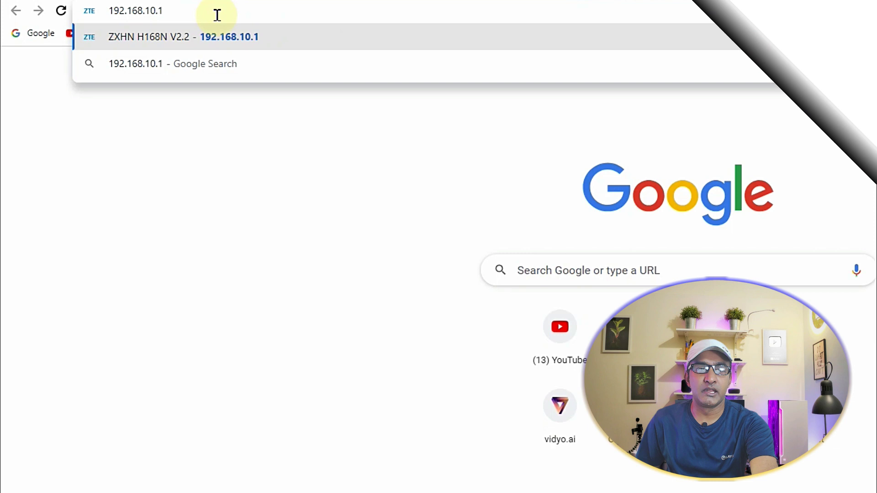
Step: Log in to the router as admin using the browser's saved credentials
{"action": "key", "text": "Return"}
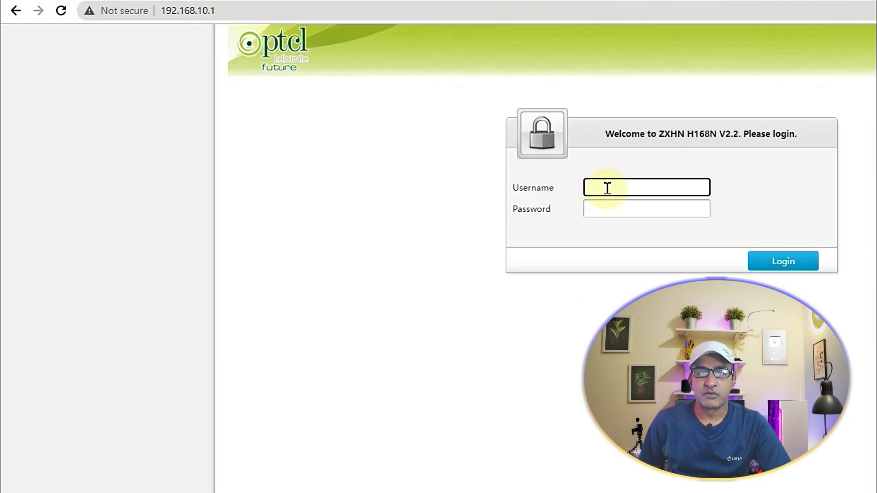
{"action": "left_click", "coordinate": [607, 188]}
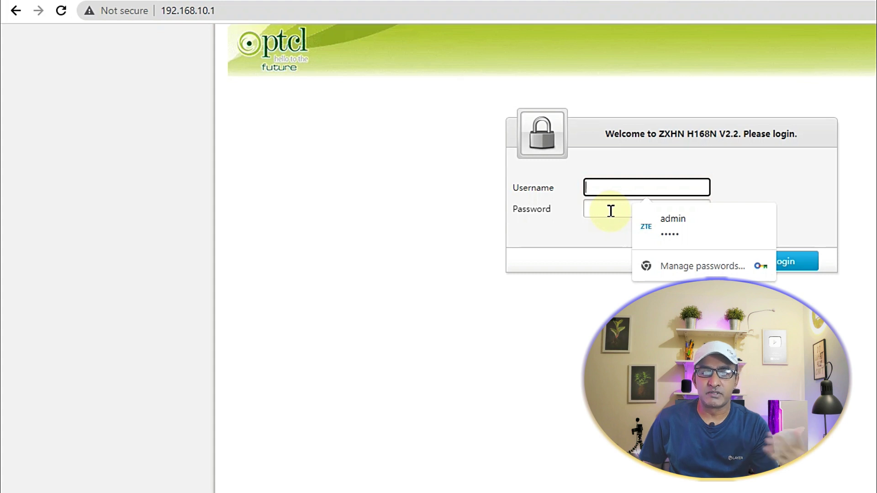
{"action": "left_click", "coordinate": [694, 221]}
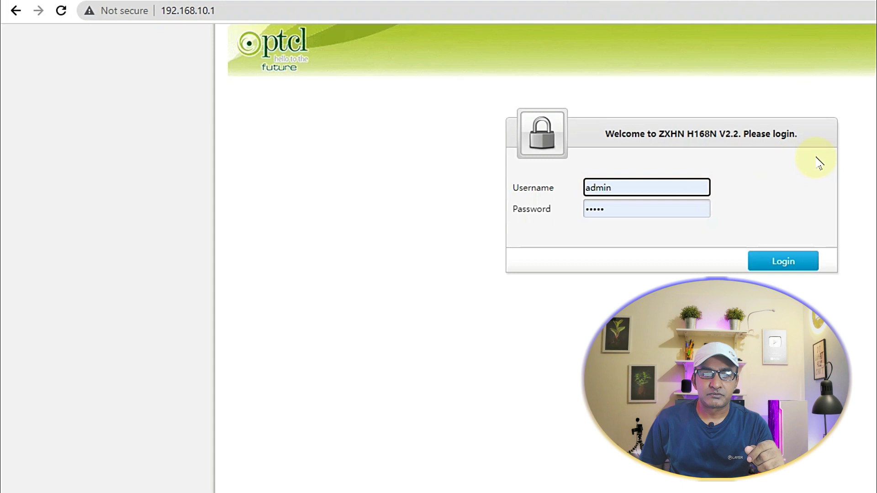
{"action": "left_click", "coordinate": [792, 269]}
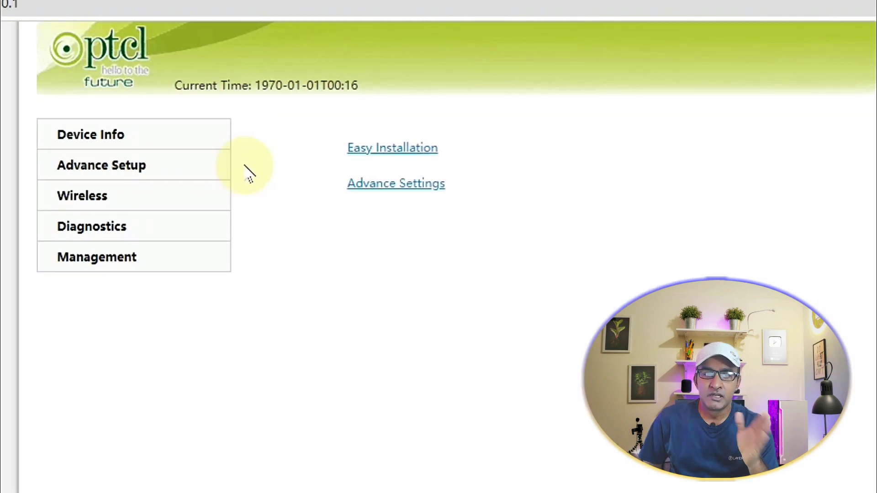
Step: Open Device Info > DHCP to list the connected devices and their MAC addresses
{"action": "left_click", "coordinate": [118, 144]}
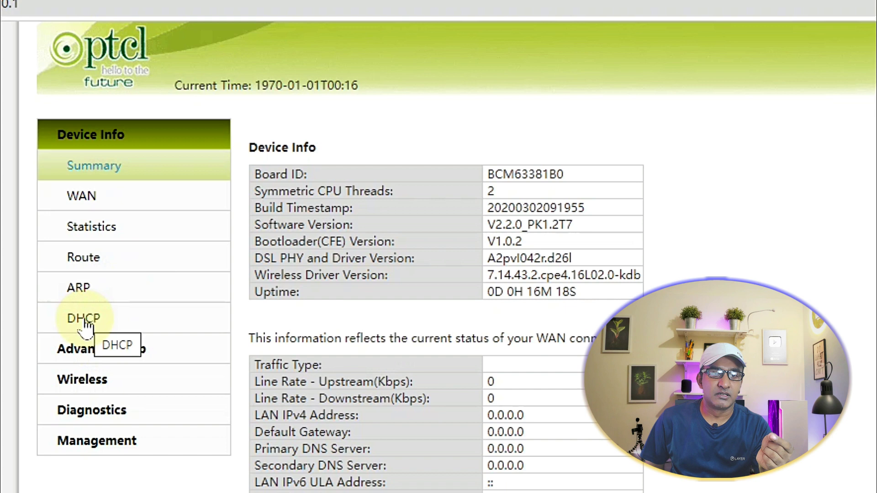
{"action": "left_click", "coordinate": [84, 319]}
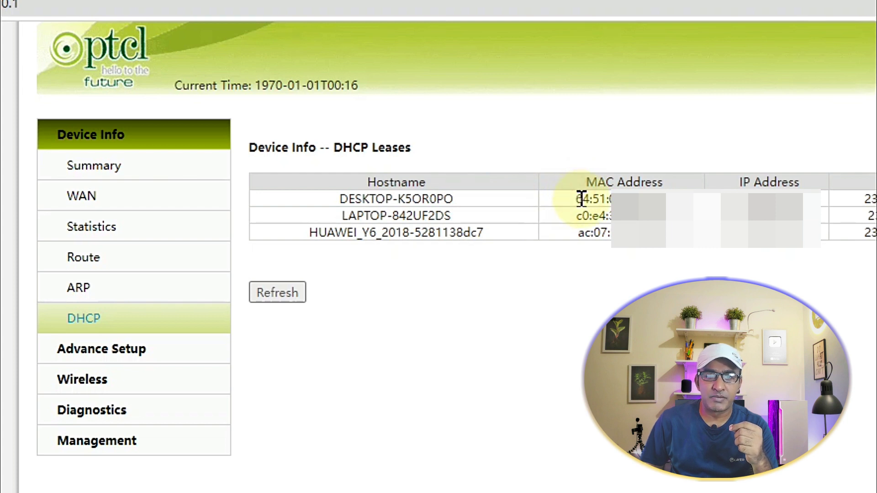
Step: Copy DESKTOP-K5OR0PO's MAC address from the DHCP leases table
{"action": "left_click_drag", "start_coordinate": [582, 199], "coordinate": [656, 182]}
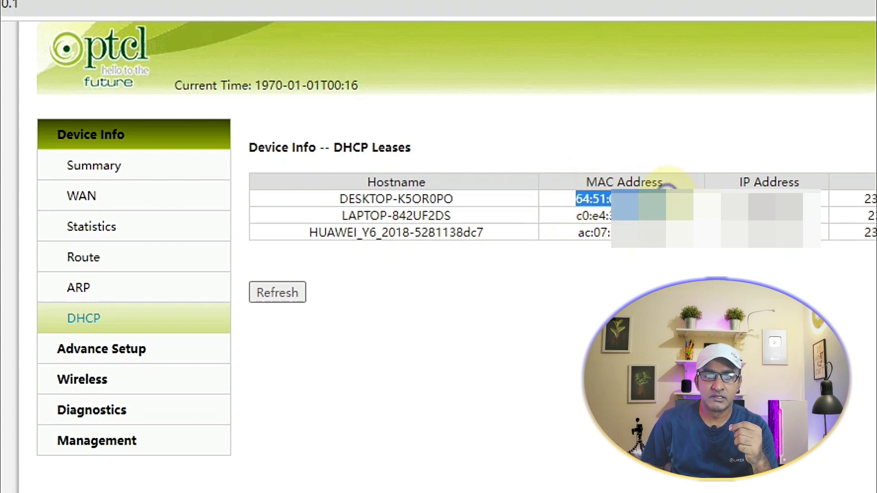
{"action": "right_click", "coordinate": [668, 191]}
{"action": "left_click", "coordinate": [708, 207]}
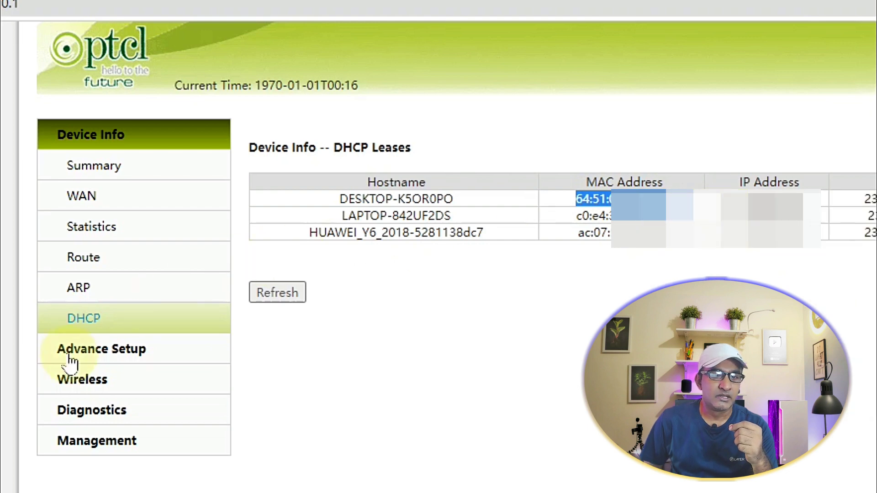
Step: Add the copied MAC address to the Wireless MAC Filter for SSID1 and save
{"action": "left_click", "coordinate": [85, 384]}
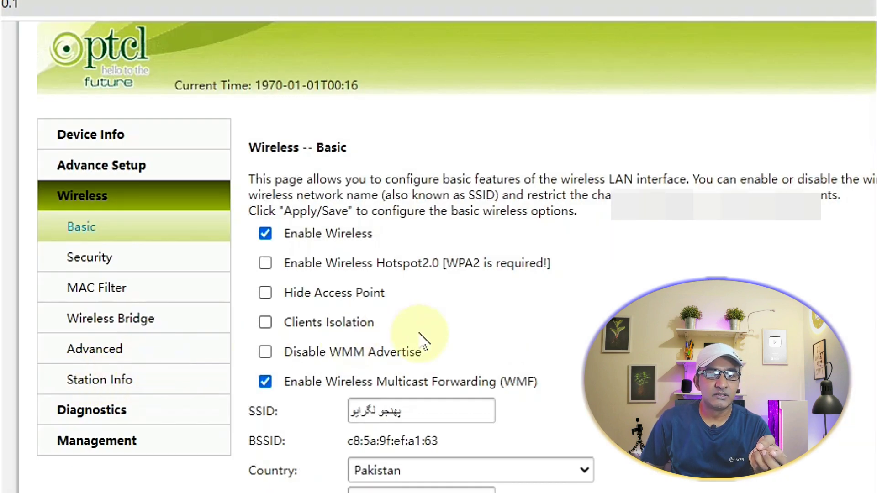
{"action": "left_click", "coordinate": [112, 286]}
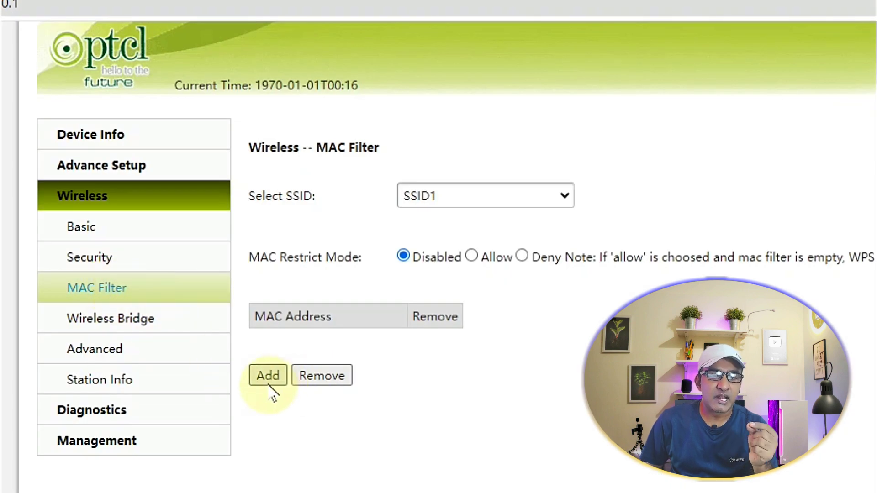
{"action": "left_click", "coordinate": [268, 379]}
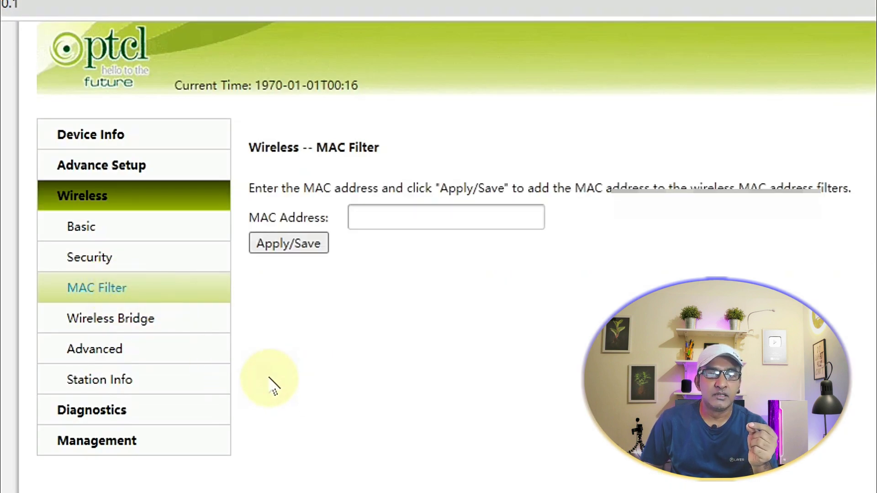
{"action": "left_click", "coordinate": [394, 218]}
{"action": "right_click", "coordinate": [395, 219]}
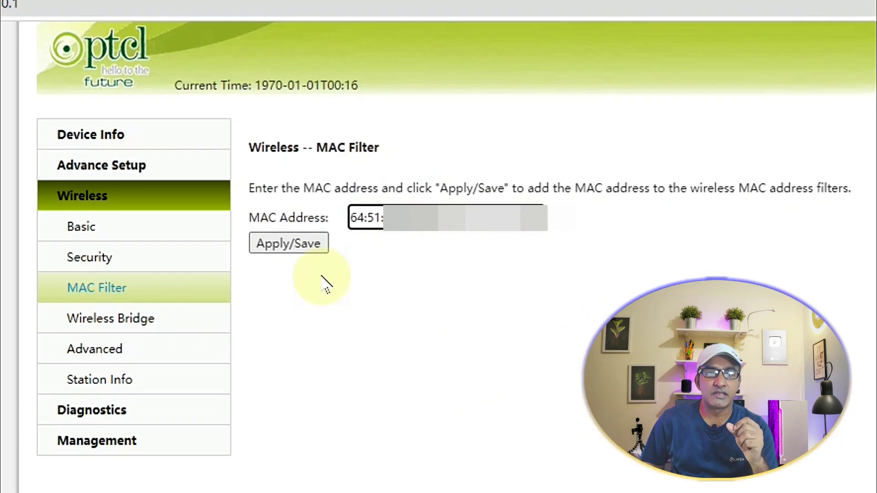
{"action": "left_click", "coordinate": [284, 251]}
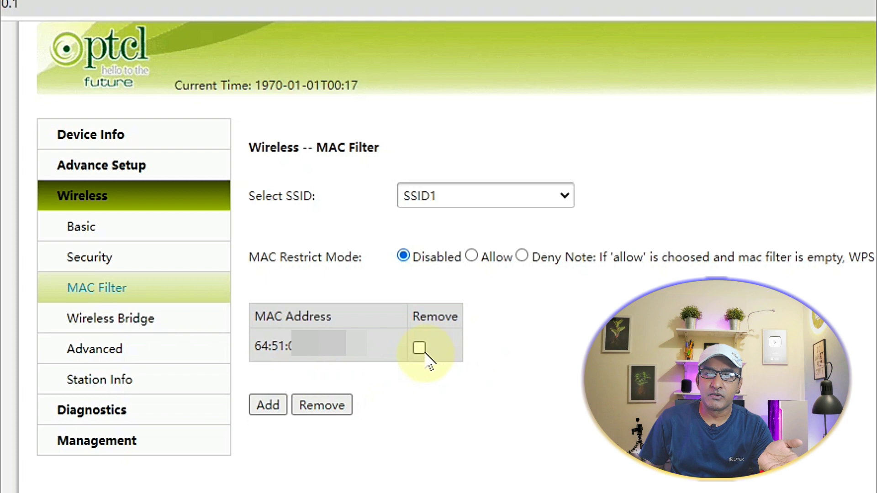
Step: Tick Remove on the desktop's MAC entry and remove it from the filter
{"action": "left_click", "coordinate": [419, 350]}
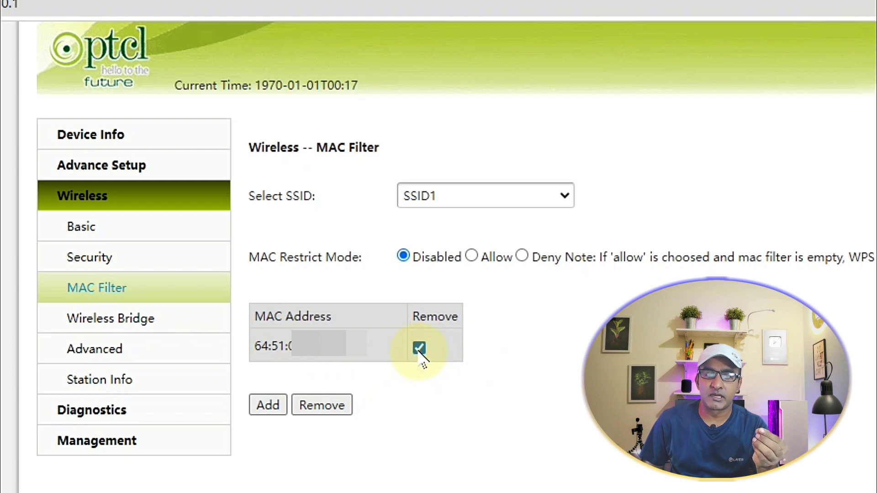
{"action": "left_click", "coordinate": [321, 406]}
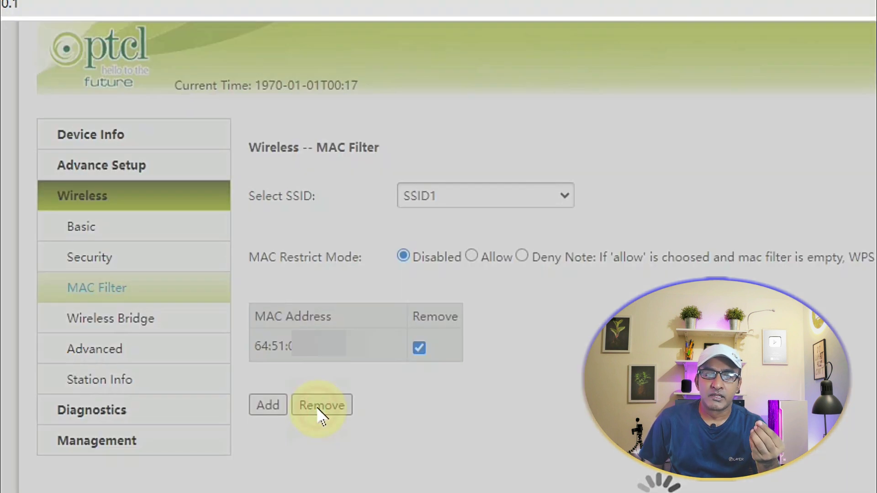